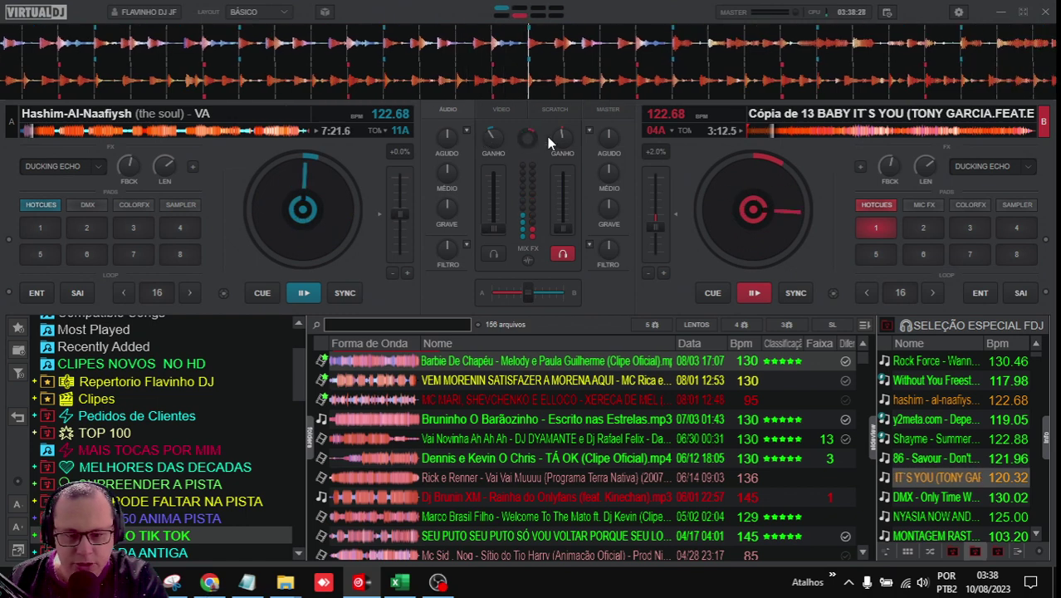
Step: Stop playback on both decks and return each track to its cue point
{"action": "left_click", "coordinate": [708, 294]}
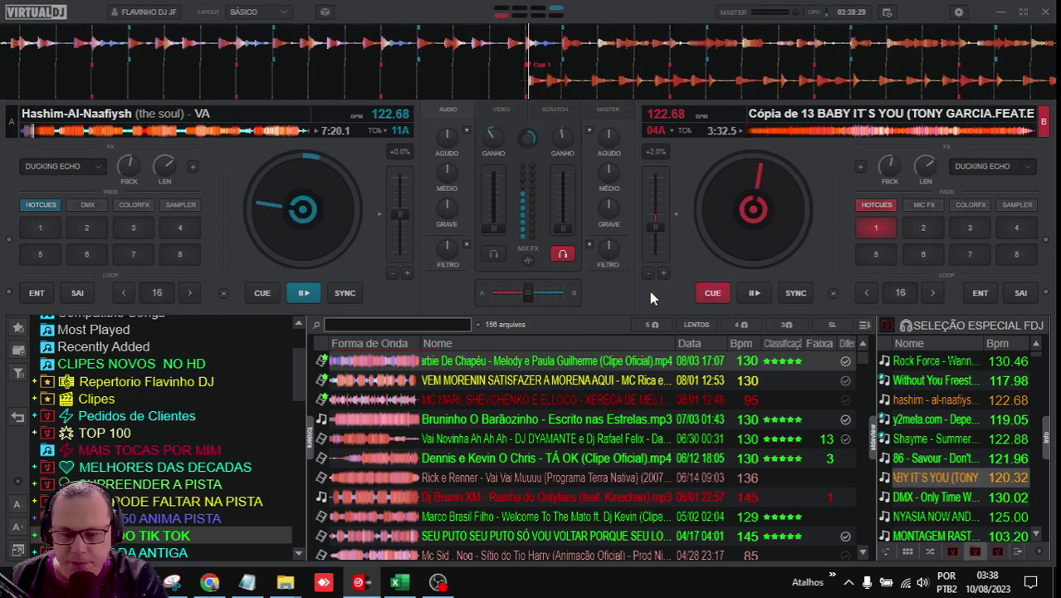
{"action": "left_click", "coordinate": [261, 292]}
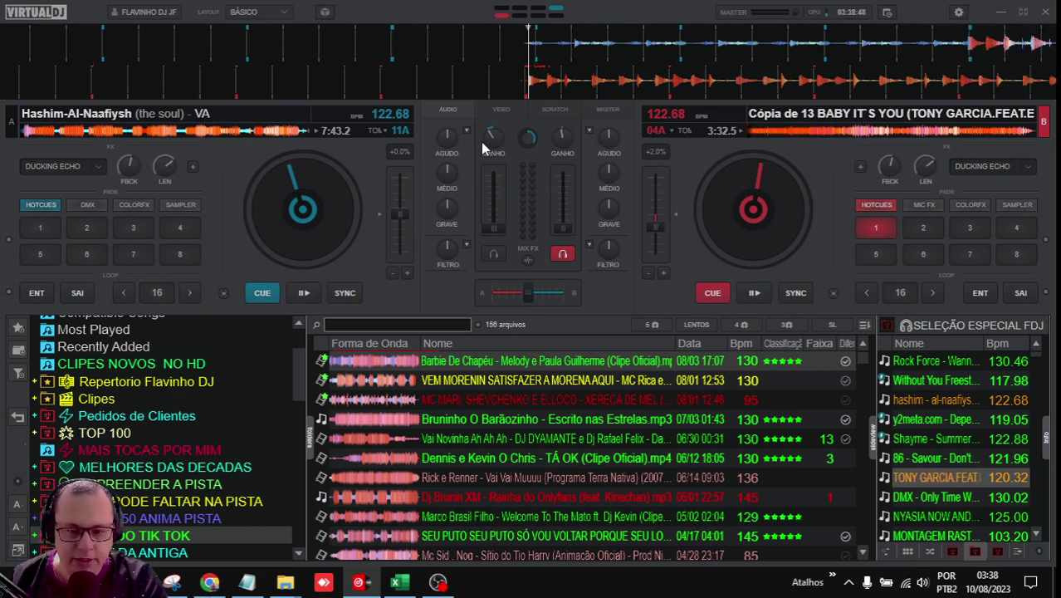
Step: Search the settings for GAIN, view the autoGain description and available choices, and close the settings
{"action": "left_click", "coordinate": [959, 18]}
{"action": "left_click", "coordinate": [182, 259]}
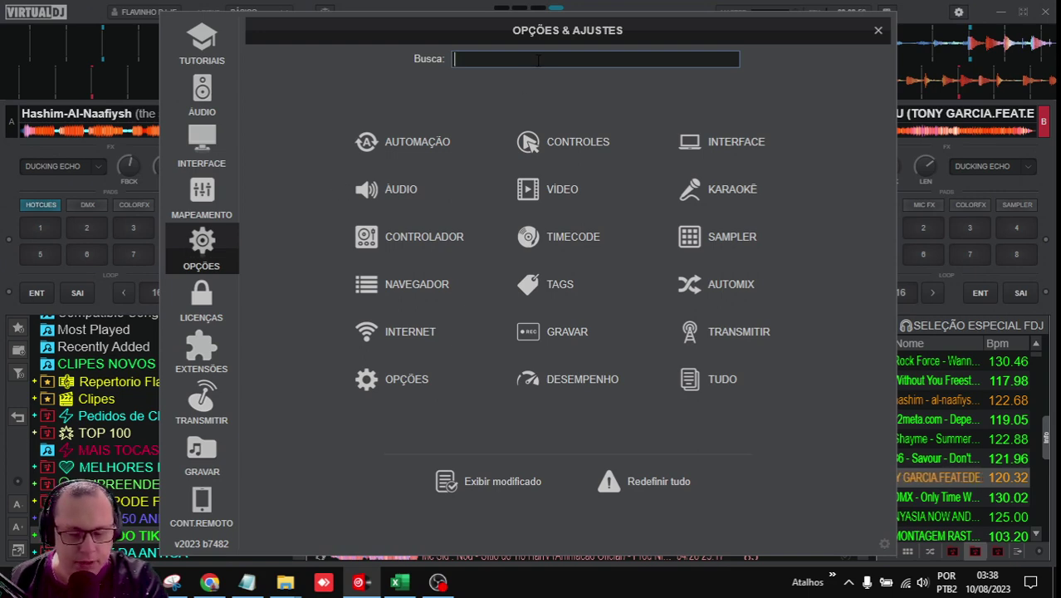
{"action": "type", "text": "GAIN"}
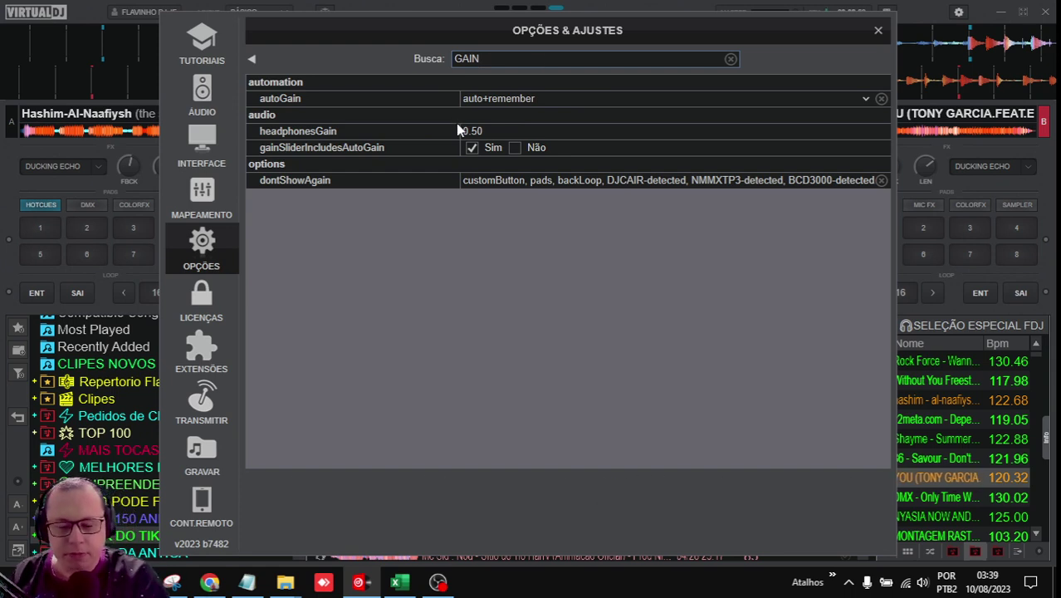
{"action": "mouse_move", "coordinate": [294, 104]}
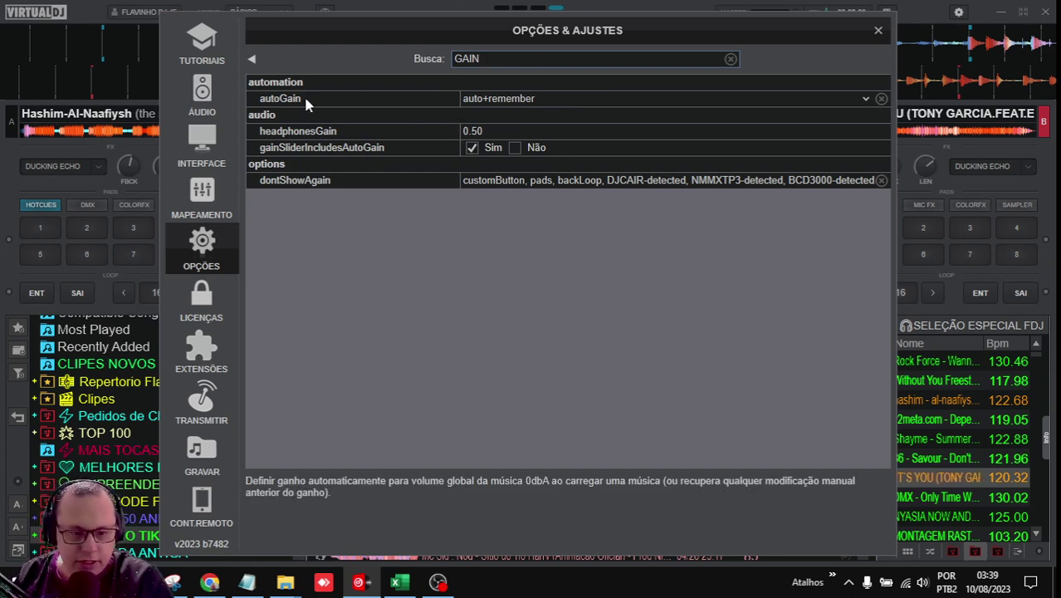
{"action": "left_click", "coordinate": [863, 100]}
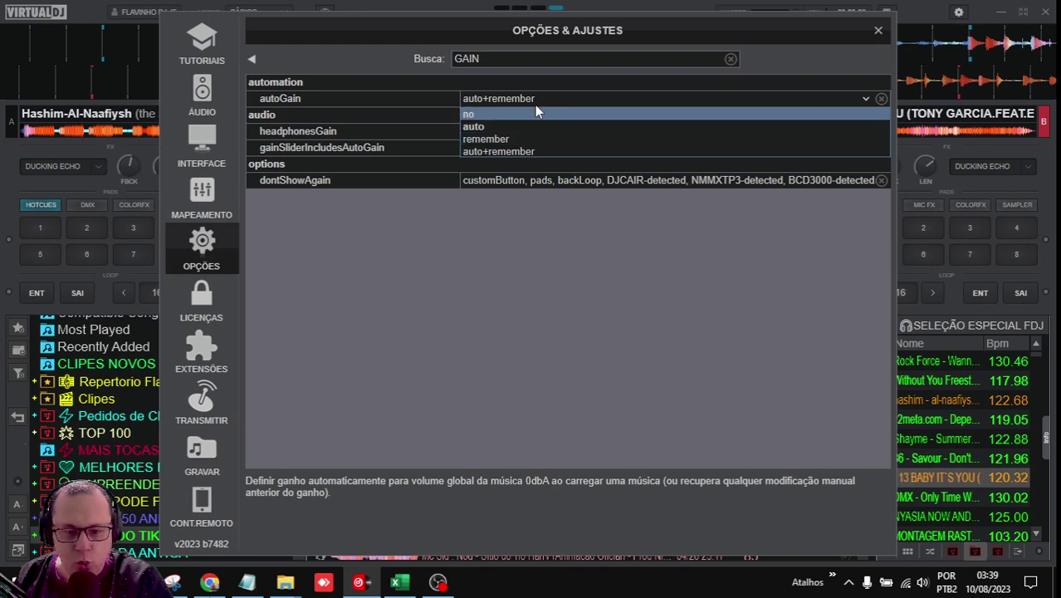
{"action": "left_click", "coordinate": [878, 29]}
{"action": "left_click", "coordinate": [878, 30]}
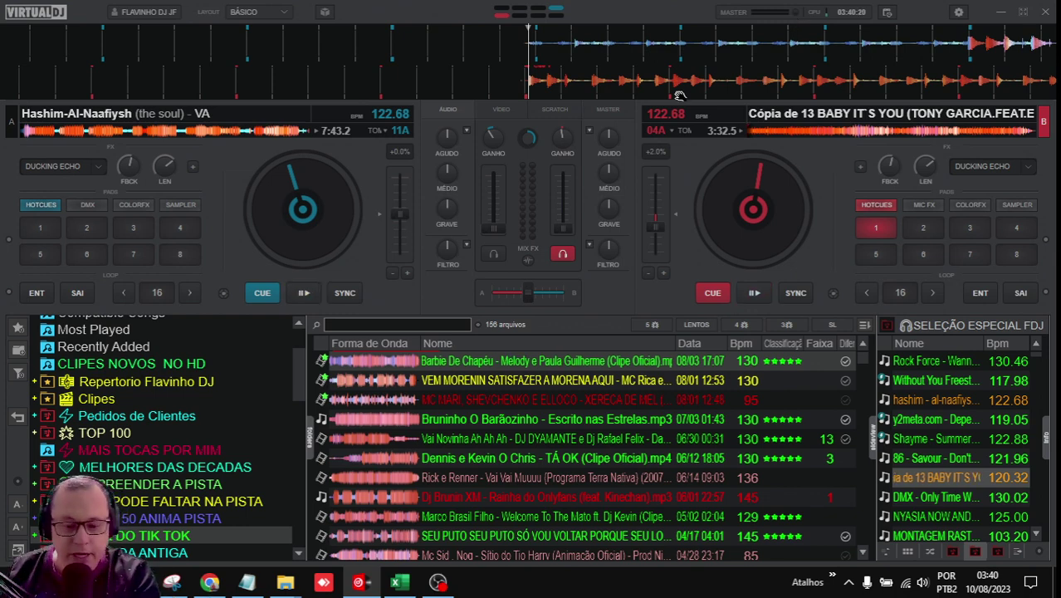
Step: Switch to OBS to check the audio mixer levels, and return to VirtualDJ
{"action": "left_click", "coordinate": [438, 585]}
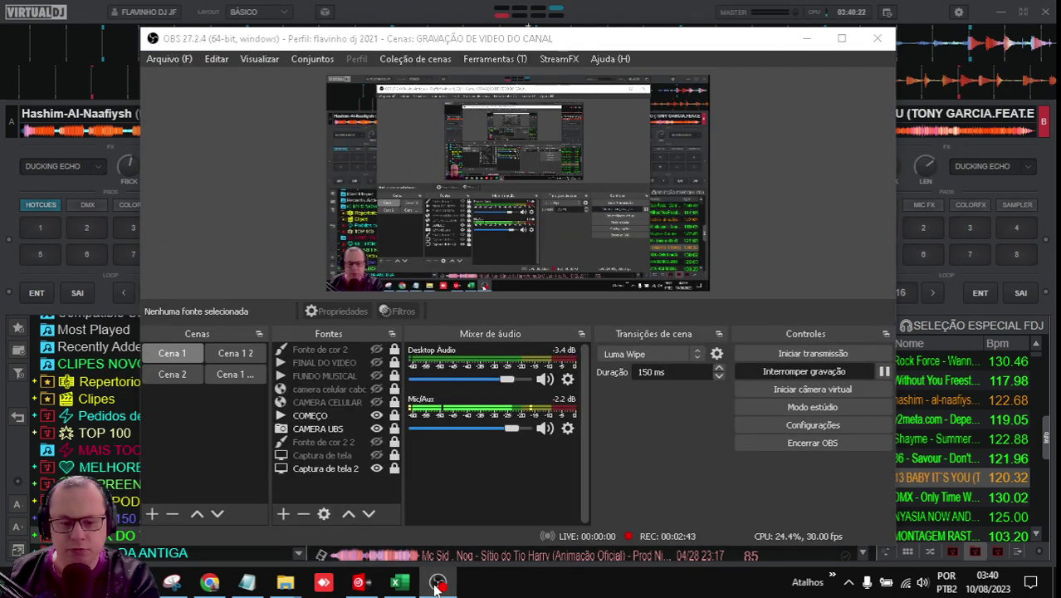
{"action": "left_click", "coordinate": [437, 585]}
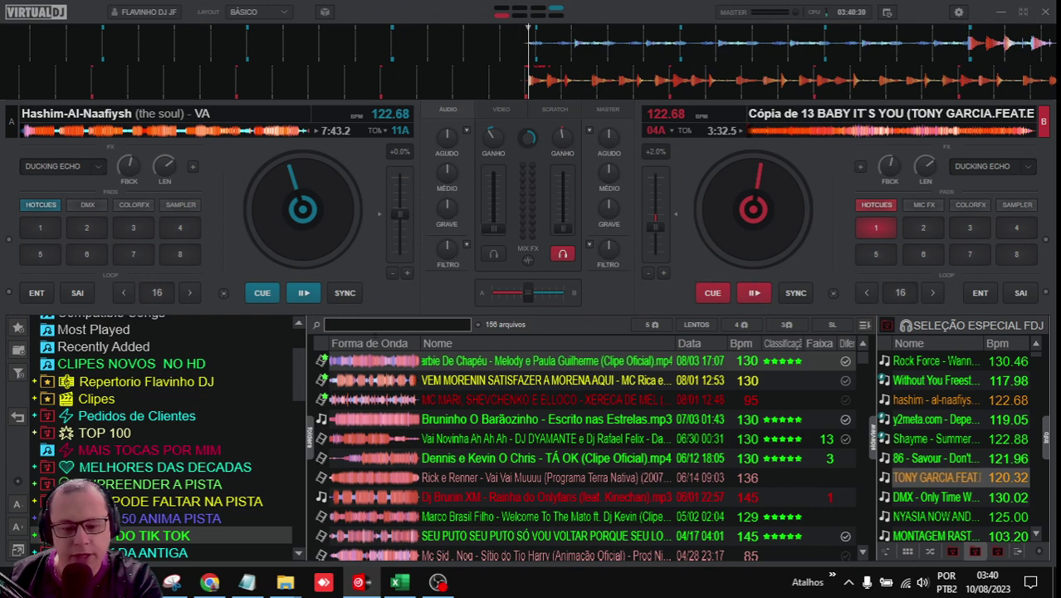
Step: Search the library for INTRO and load INTRO FLAVINHO DJ JF.mp4 onto both decks
{"action": "type", "text": "INPI"}
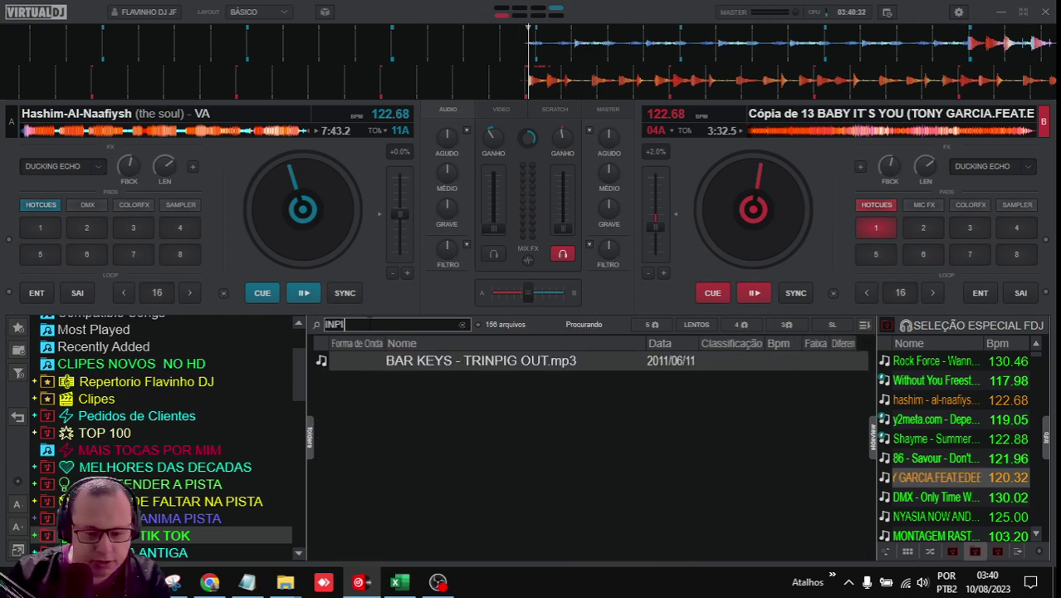
{"action": "key", "text": "BackSpace"}
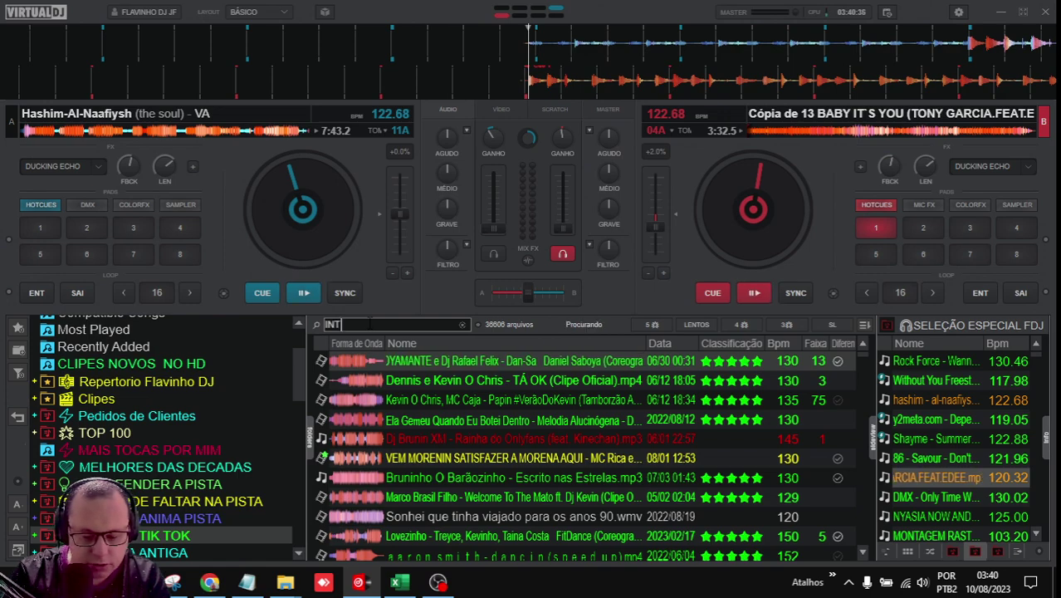
{"action": "type", "text": "TRO"}
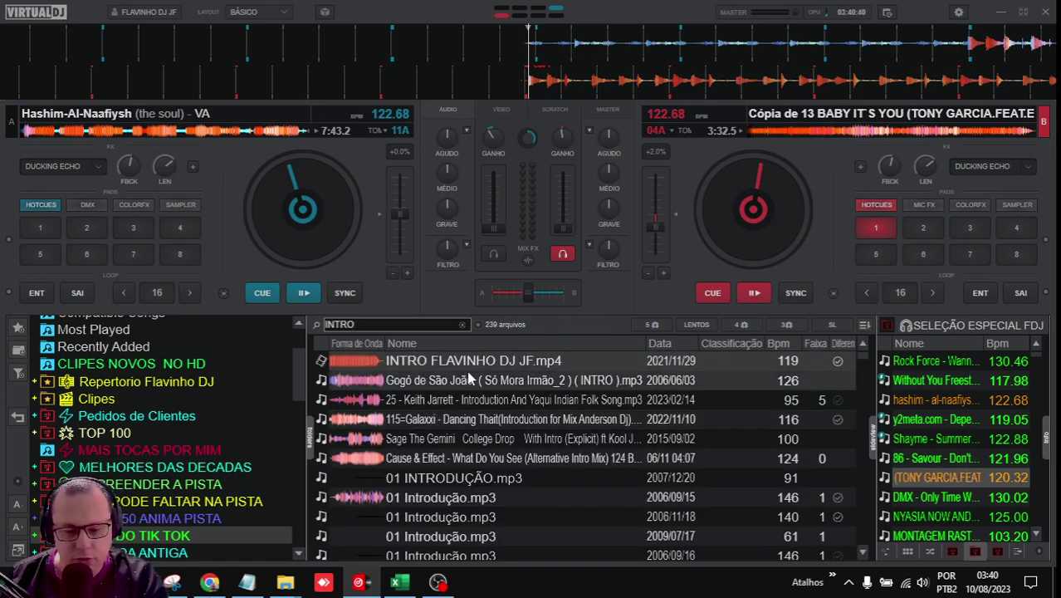
{"action": "double_click", "coordinate": [440, 364]}
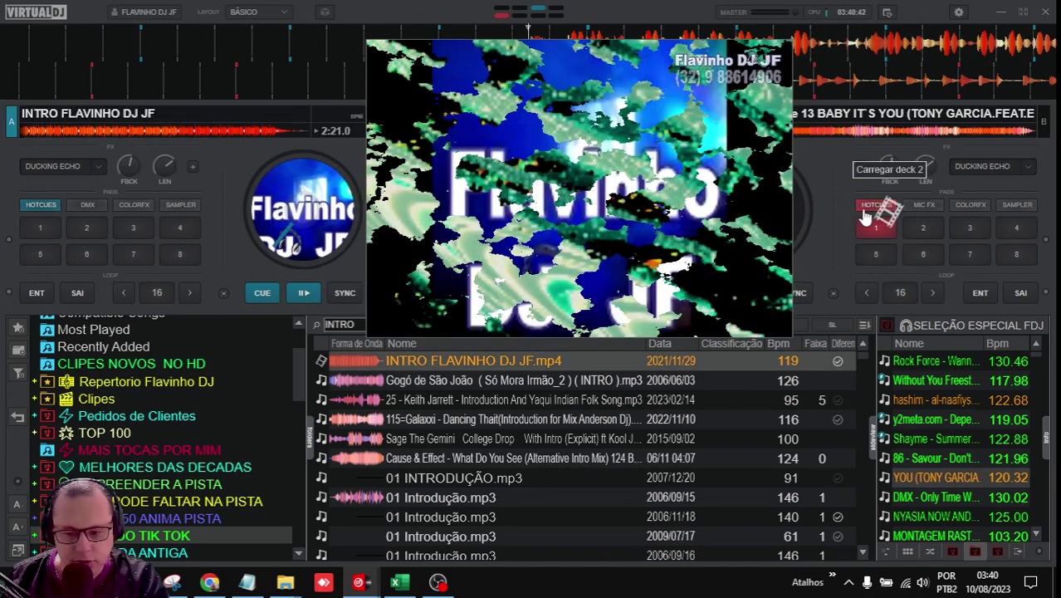
{"action": "right_click", "coordinate": [670, 210]}
{"action": "left_click", "coordinate": [720, 250]}
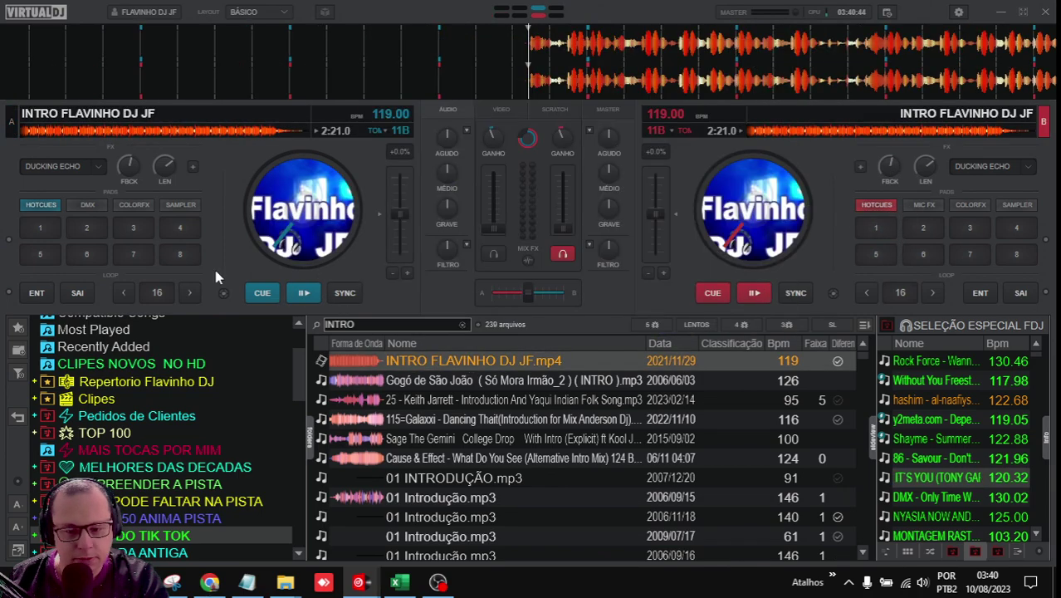
Step: Play the intro on deck A with its volume raised, and isolate the mids by boosting them and cutting treble and bass
{"action": "left_click", "coordinate": [301, 294]}
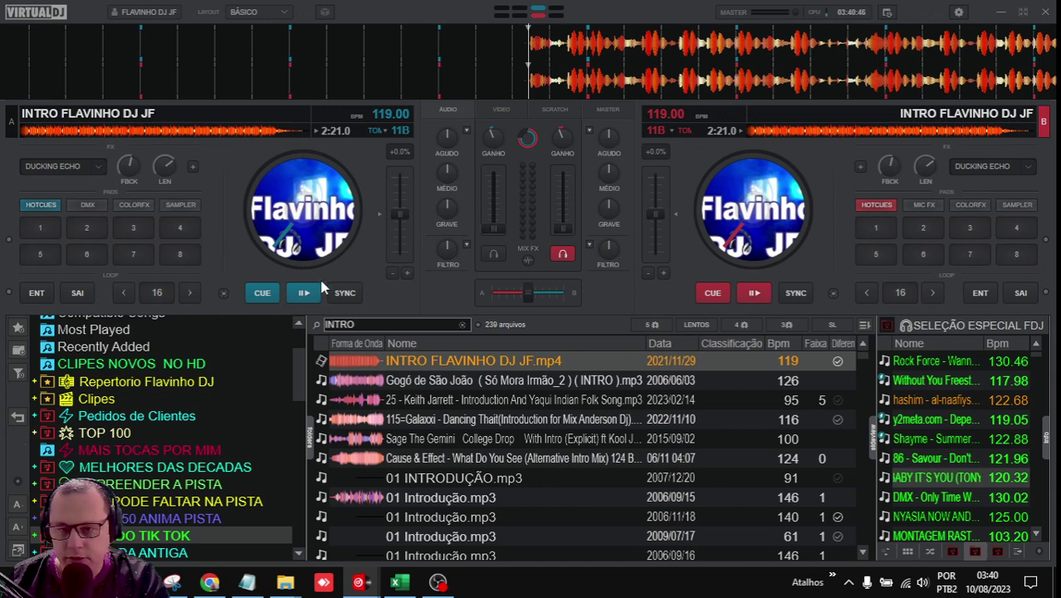
{"action": "left_click_drag", "start_coordinate": [488, 221], "coordinate": [442, 214]}
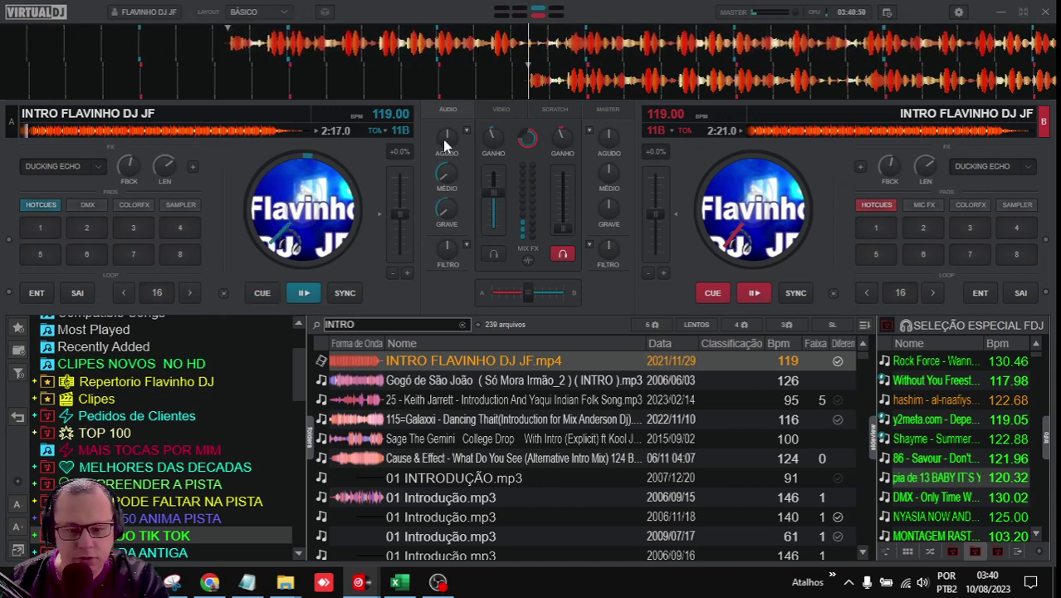
{"action": "mouse_move", "coordinate": [443, 139]}
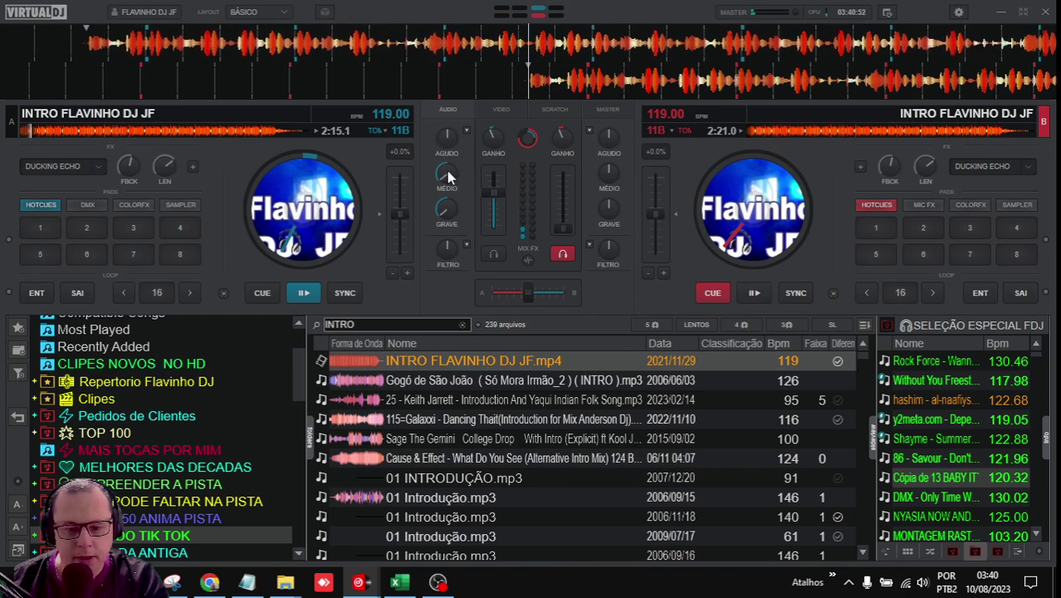
{"action": "mouse_move", "coordinate": [446, 168]}
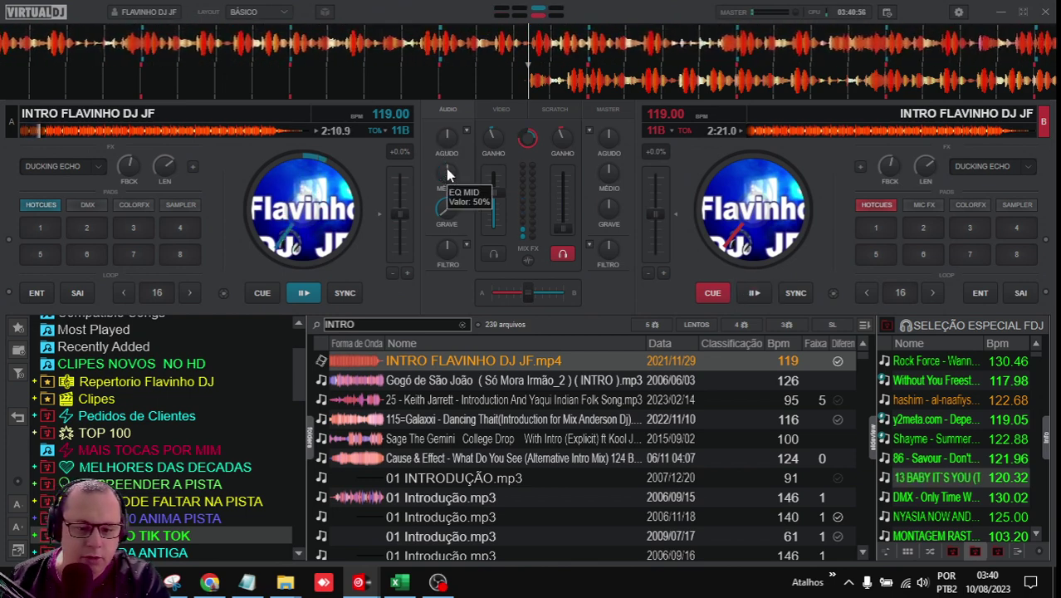
{"action": "mouse_move", "coordinate": [446, 169]}
{"action": "left_mouse_down"}
{"action": "mouse_move", "coordinate": [450, 126]}
{"action": "mouse_move", "coordinate": [406, 186]}
{"action": "mouse_move", "coordinate": [445, 163]}
{"action": "left_mouse_up"}
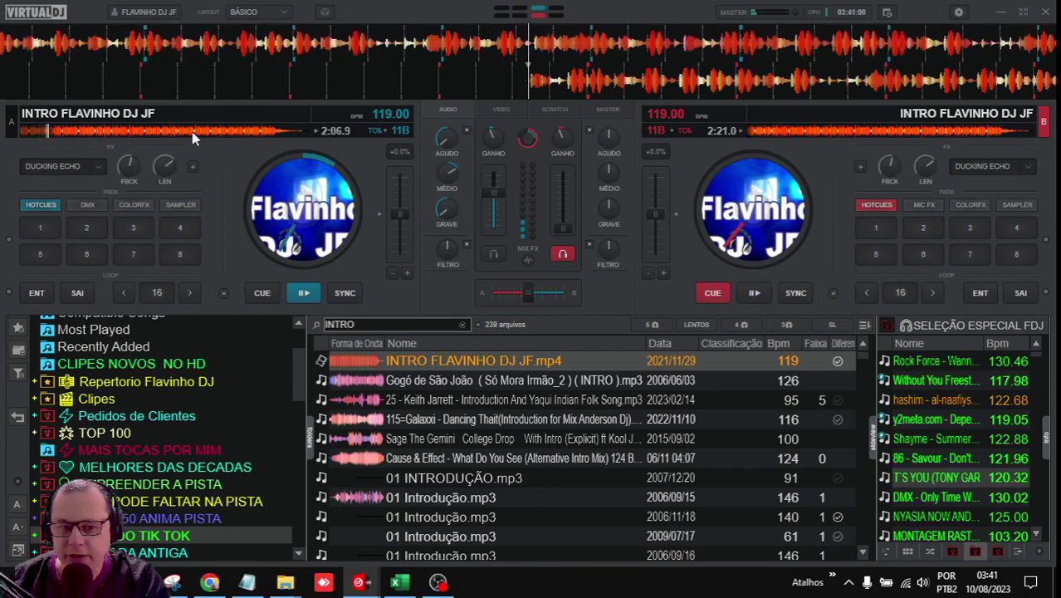
Step: Jump ahead in deck A's track, reset its equalizer, cut the mids and treble to isolate the bass, and return to the cue point
{"action": "left_click", "coordinate": [136, 131]}
{"action": "double_click", "coordinate": [443, 170]}
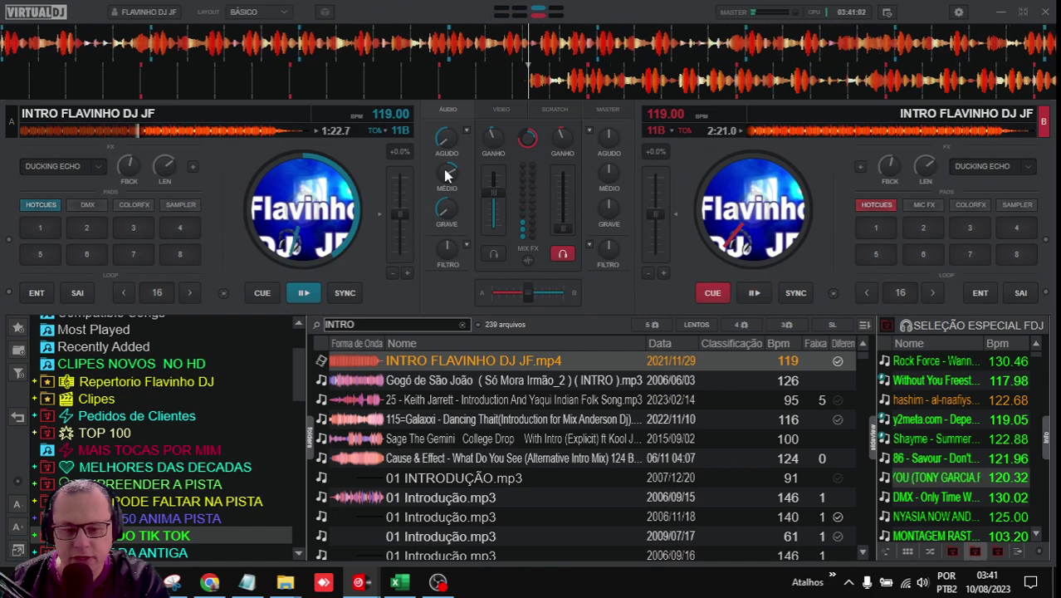
{"action": "double_click", "coordinate": [442, 147]}
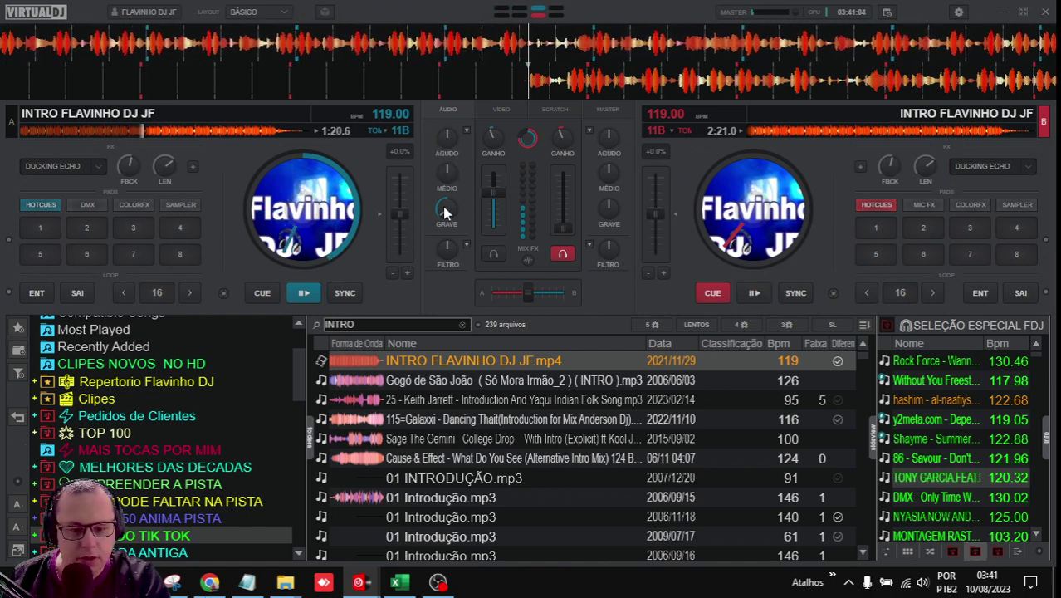
{"action": "left_click_drag", "start_coordinate": [446, 170], "coordinate": [446, 183]}
{"action": "left_click_drag", "start_coordinate": [445, 137], "coordinate": [445, 151]}
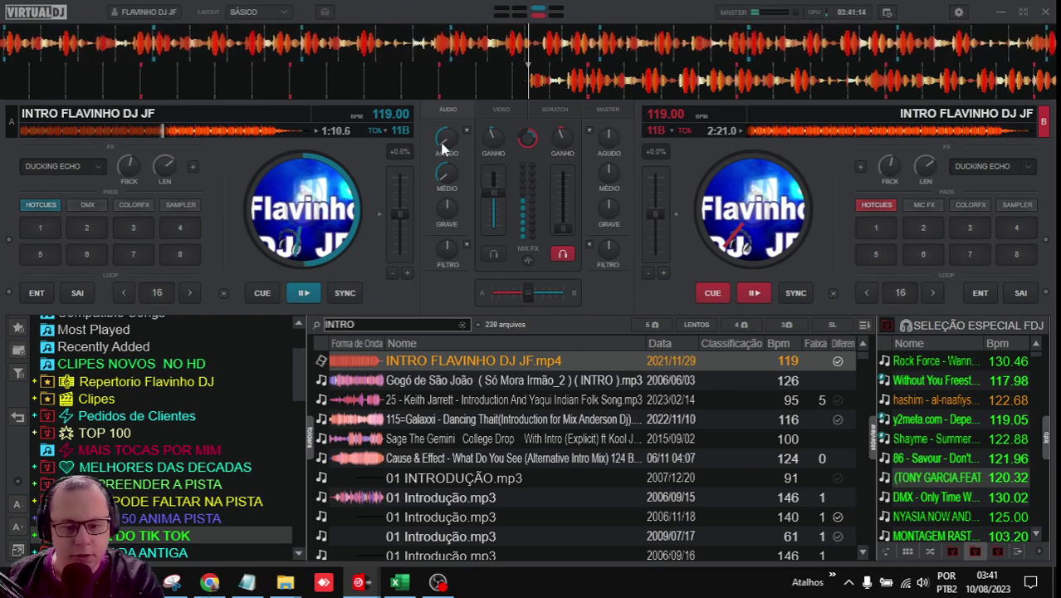
{"action": "left_click", "coordinate": [259, 295]}
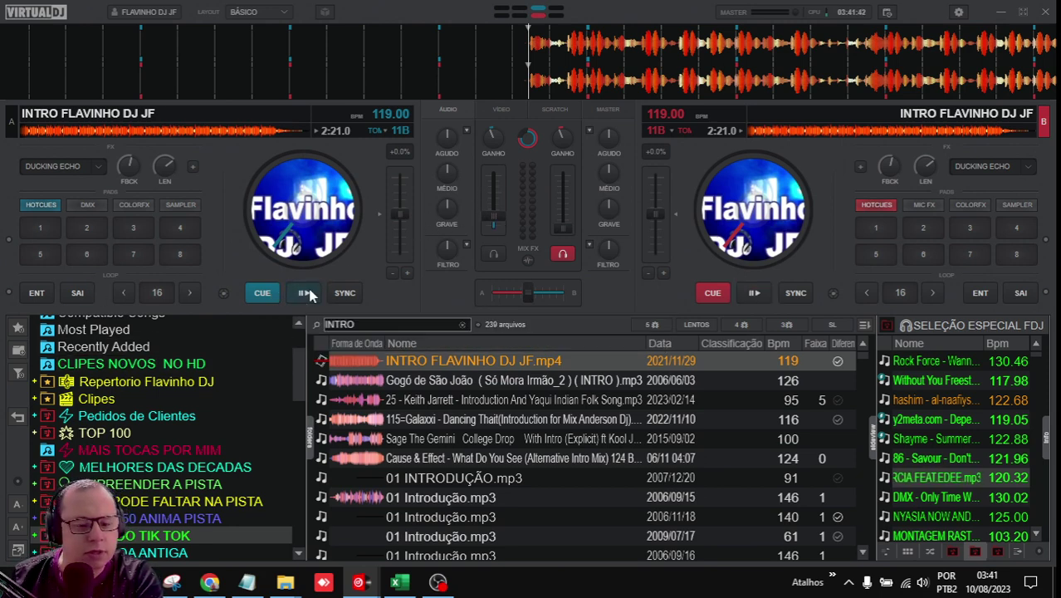
Step: Play deck A from its cue point with the volume fader raised near maximum, and return it to the cue point
{"action": "key", "text": "space"}
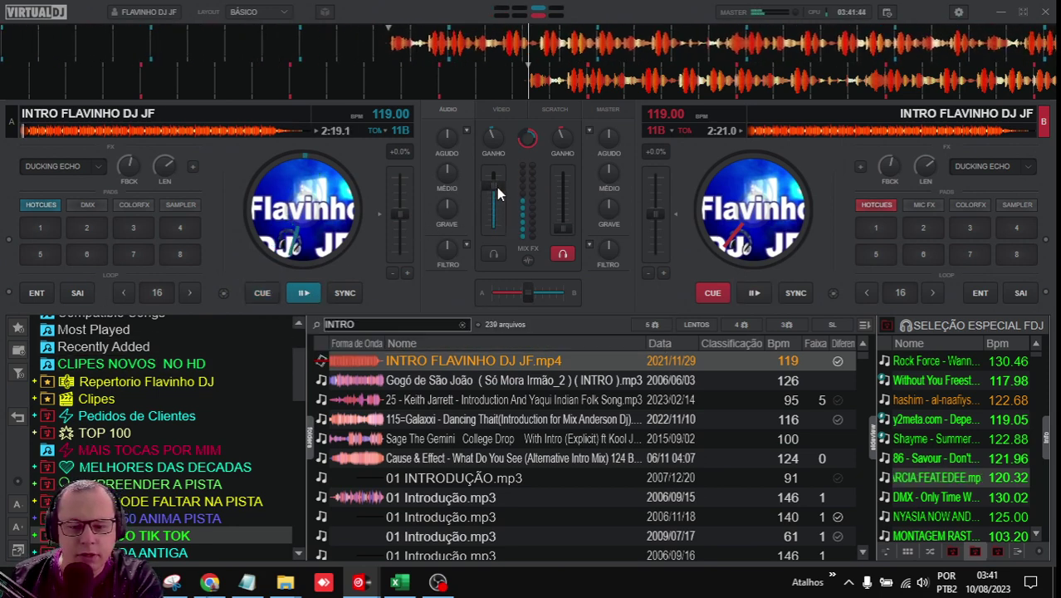
{"action": "left_click_drag", "start_coordinate": [493, 200], "coordinate": [495, 176]}
{"action": "left_click", "coordinate": [274, 291]}
{"action": "left_click", "coordinate": [304, 293]}
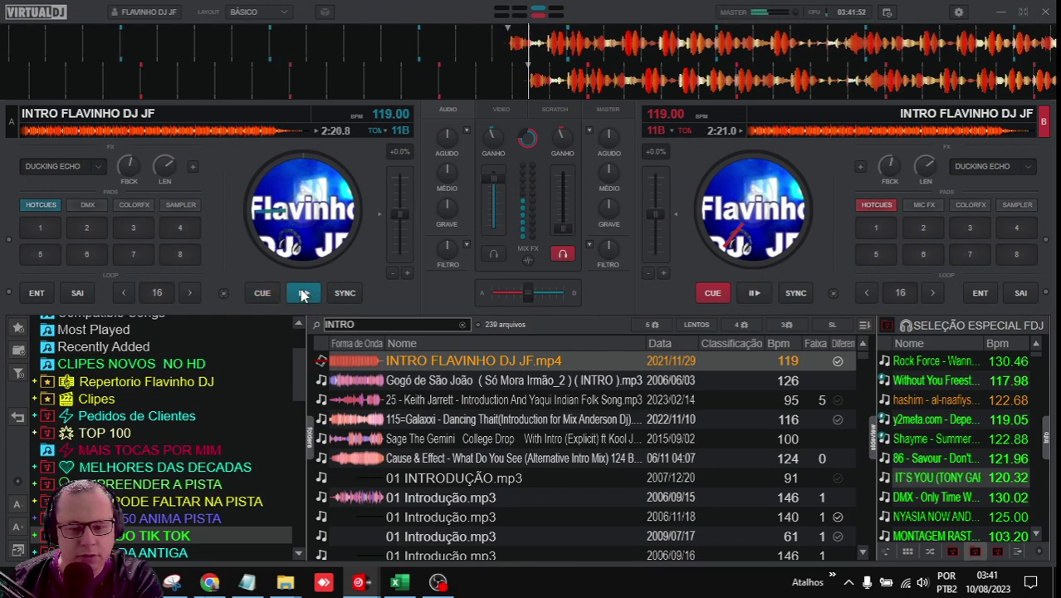
{"action": "left_click", "coordinate": [262, 294]}
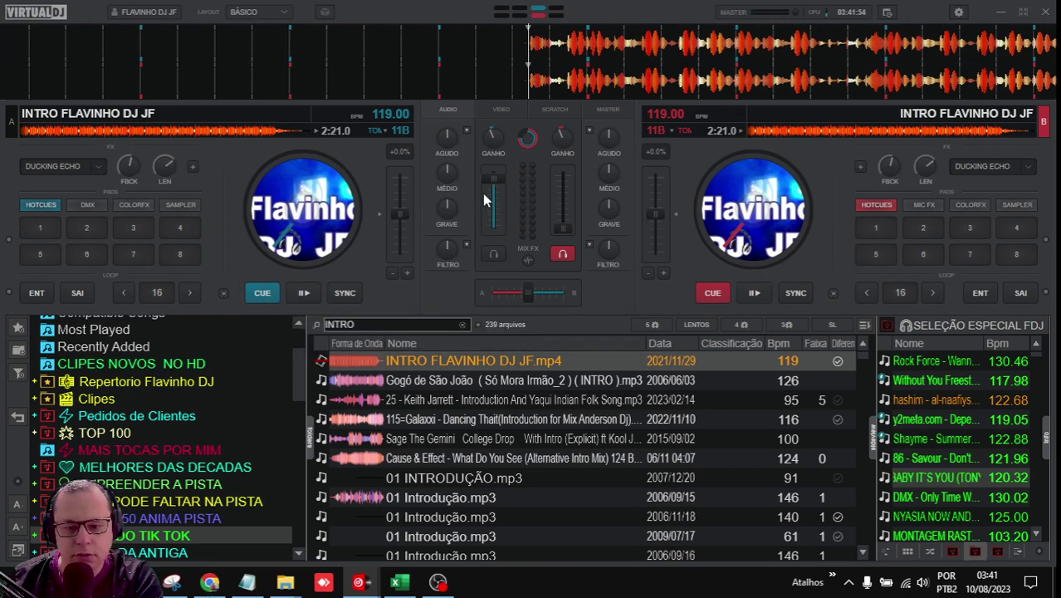
Step: Play deck A while lowering its volume fader to minimum, return to the cue point, and raise the fader to maximum
{"action": "left_click", "coordinate": [304, 293]}
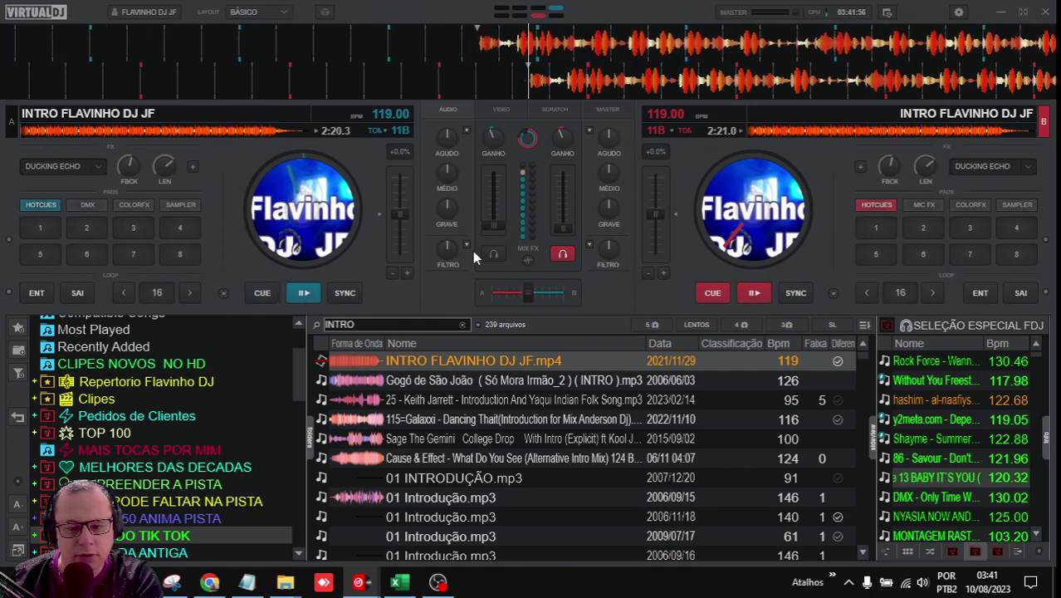
{"action": "mouse_move", "coordinate": [490, 222]}
{"action": "left_mouse_down"}
{"action": "mouse_move", "coordinate": [503, 190]}
{"action": "mouse_move", "coordinate": [493, 230]}
{"action": "left_mouse_up"}
{"action": "left_click", "coordinate": [261, 293]}
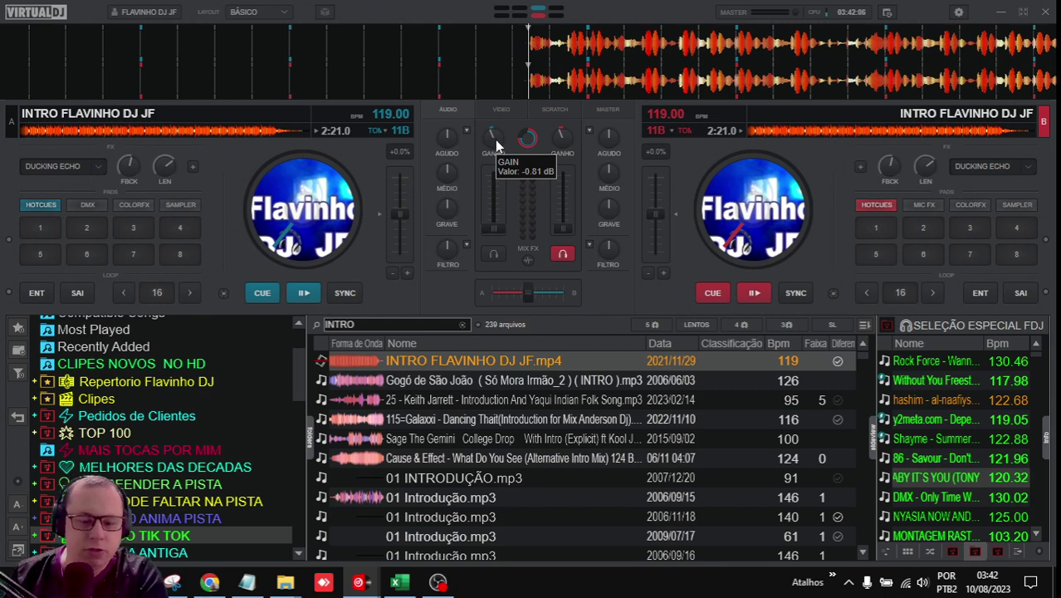
{"action": "left_click_drag", "start_coordinate": [495, 229], "coordinate": [500, 167]}
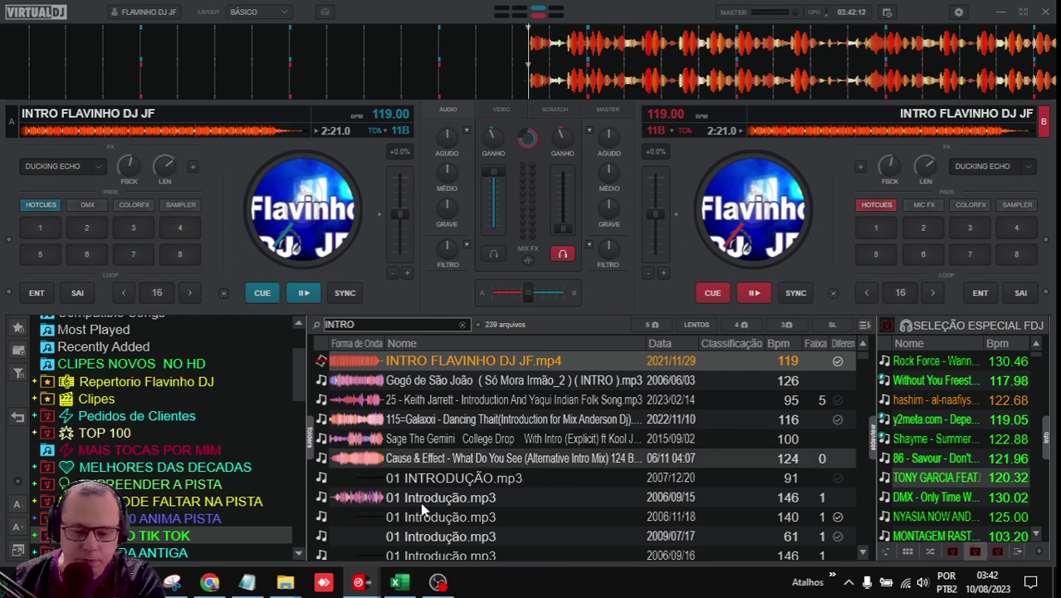
{"action": "left_click", "coordinate": [440, 584]}
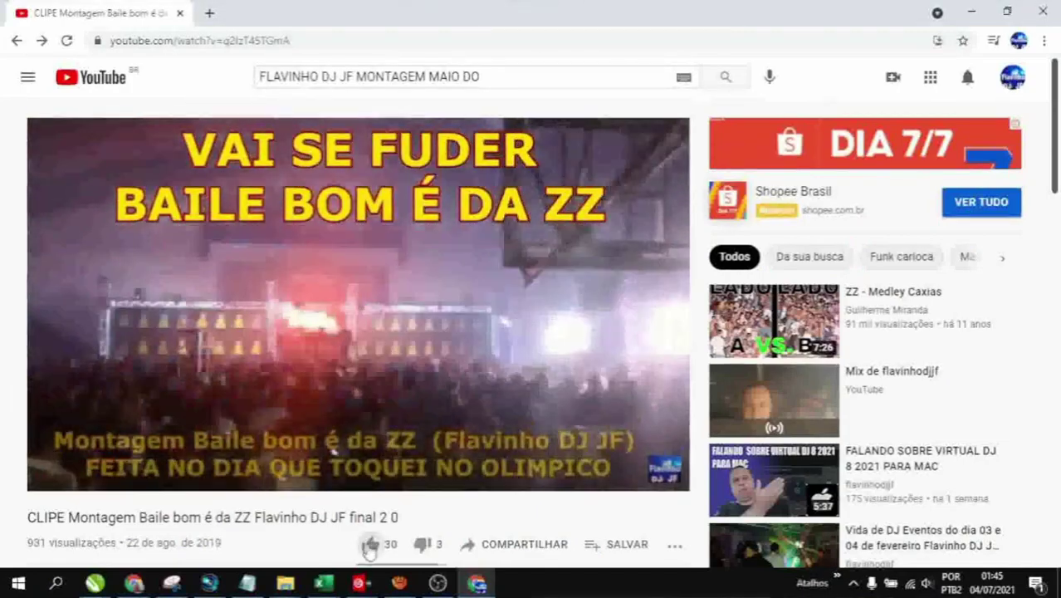
Step: Like the YouTube video and subscribe to the flavinhodjjf channel with notifications set to Todas
{"action": "left_click", "coordinate": [370, 545]}
{"action": "scroll", "coordinate": [509, 426], "scroll_direction": "down", "scroll_amount": 4}
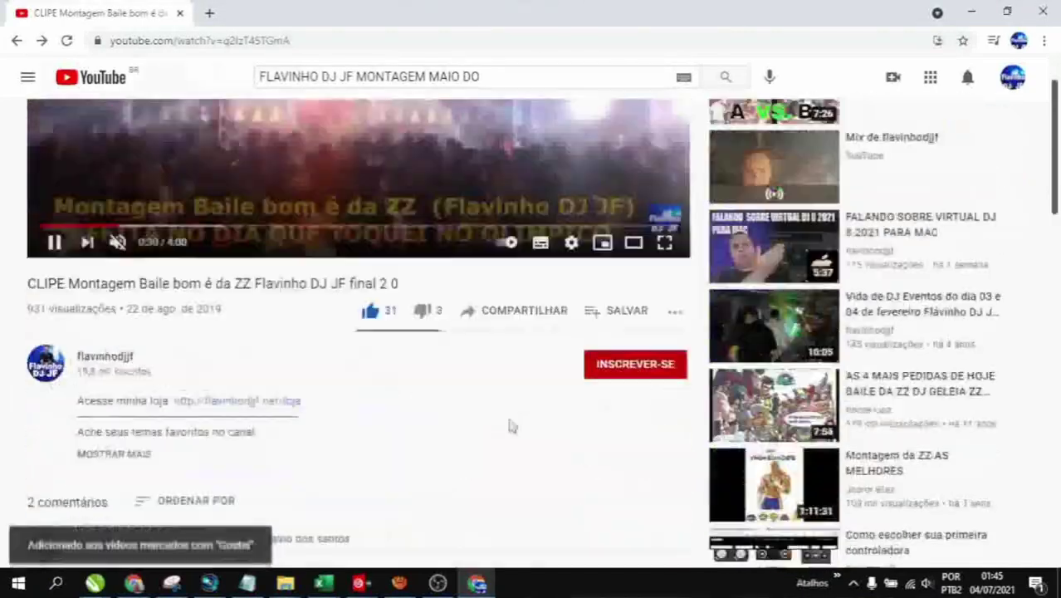
{"action": "left_click", "coordinate": [625, 295]}
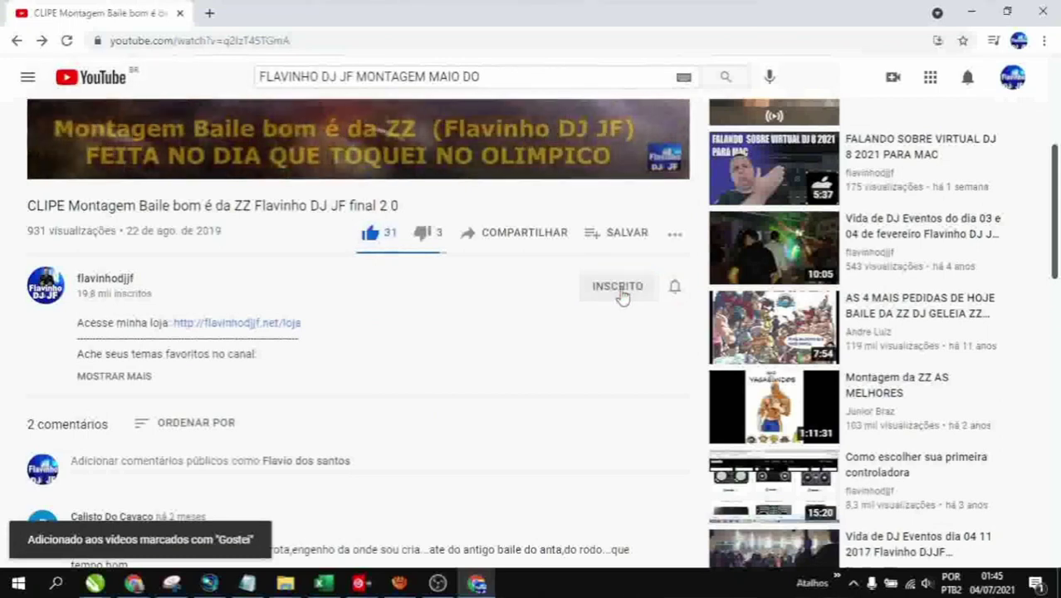
{"action": "left_click", "coordinate": [675, 288]}
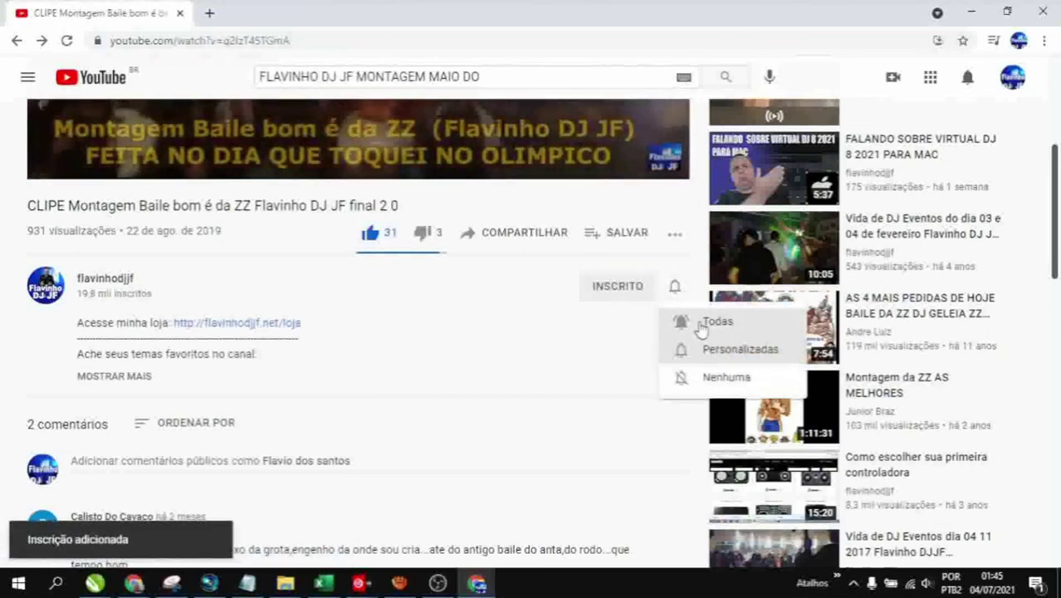
{"action": "left_click", "coordinate": [702, 323]}
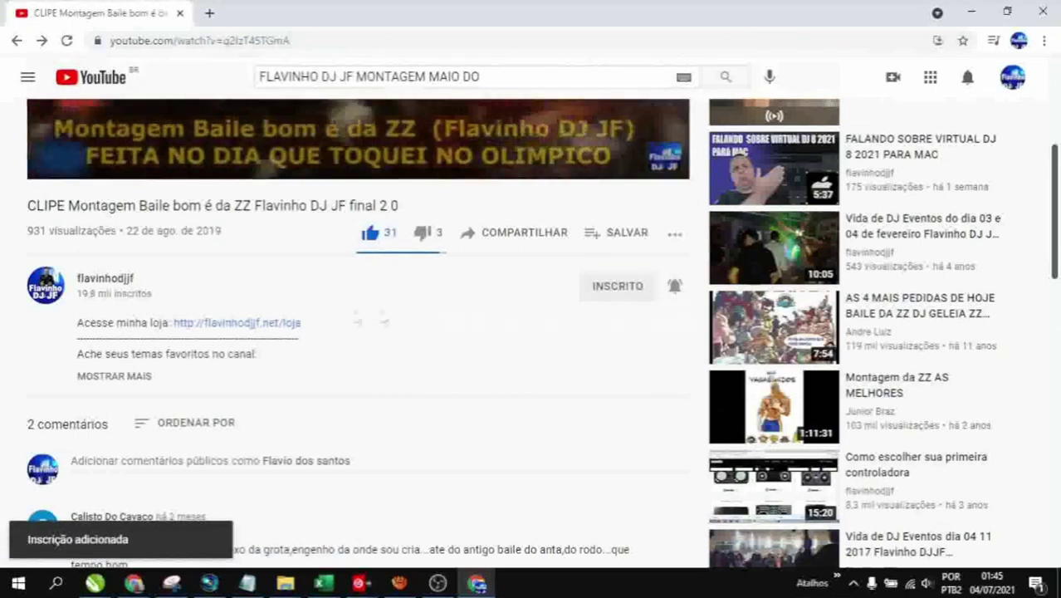
Step: Open the flavinhodjjf channel page and look through its home page video sections
{"action": "left_click", "coordinate": [105, 282]}
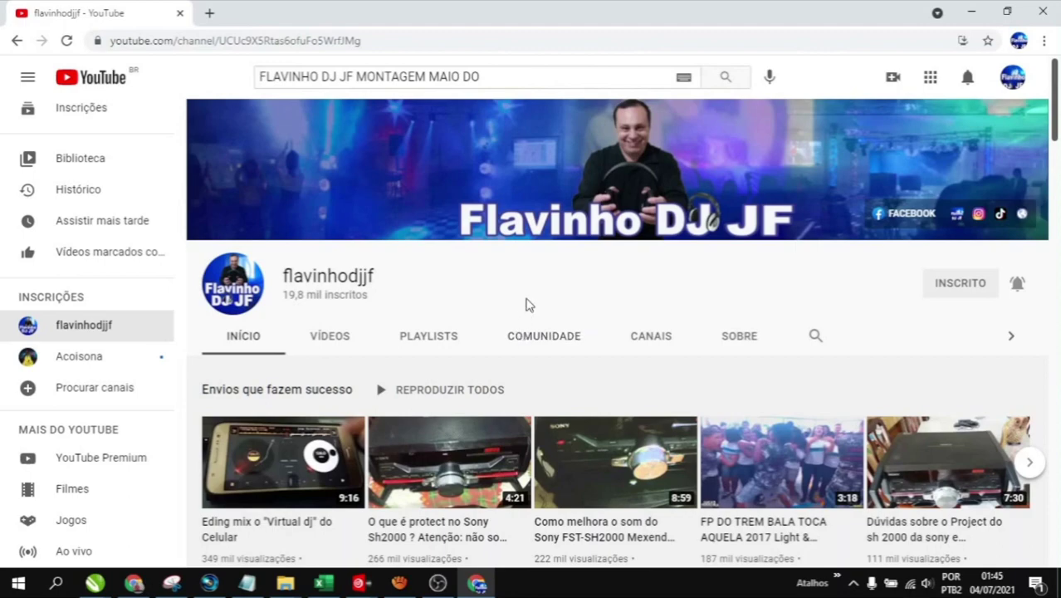
{"action": "scroll", "coordinate": [388, 329], "scroll_direction": "down", "scroll_amount": 1}
{"action": "scroll", "coordinate": [244, 357], "scroll_direction": "down", "scroll_amount": 5}
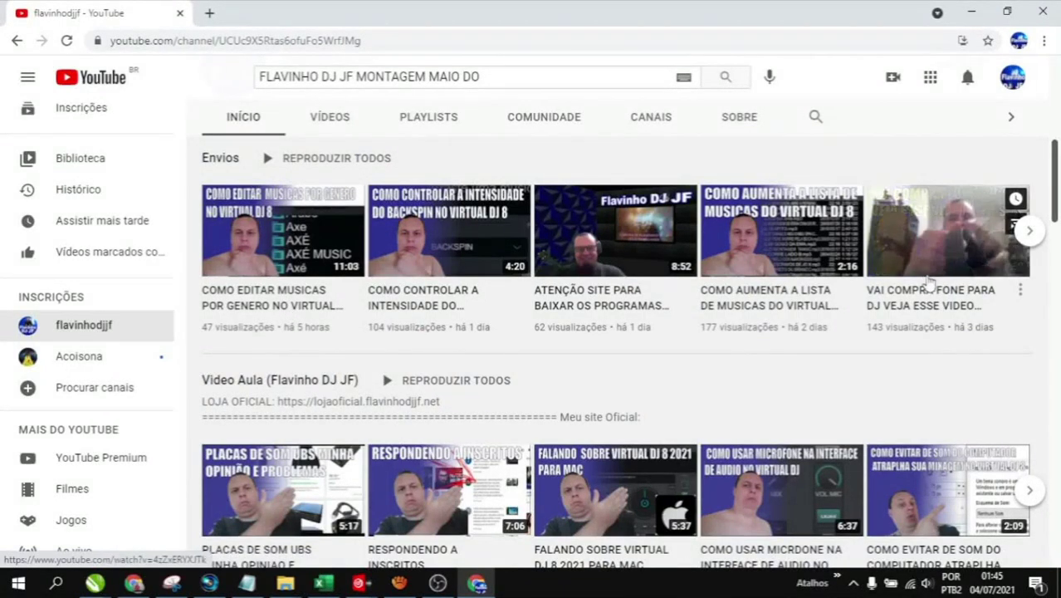
{"action": "scroll", "coordinate": [545, 355], "scroll_direction": "down", "scroll_amount": 4}
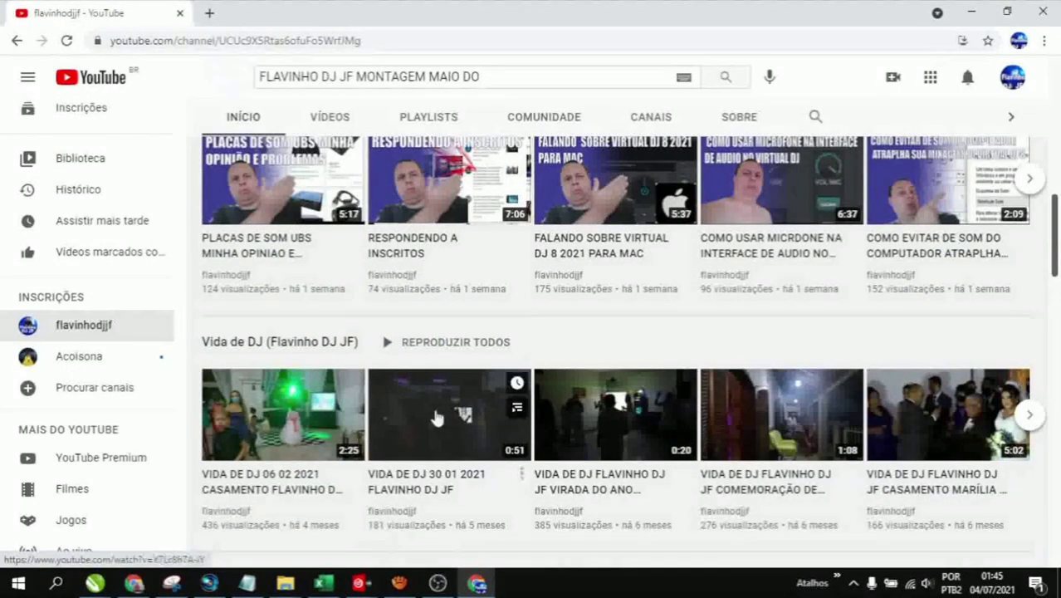
{"action": "scroll", "coordinate": [1053, 413], "scroll_direction": "down", "scroll_amount": 3}
{"action": "scroll", "coordinate": [552, 459], "scroll_direction": "down", "scroll_amount": 3}
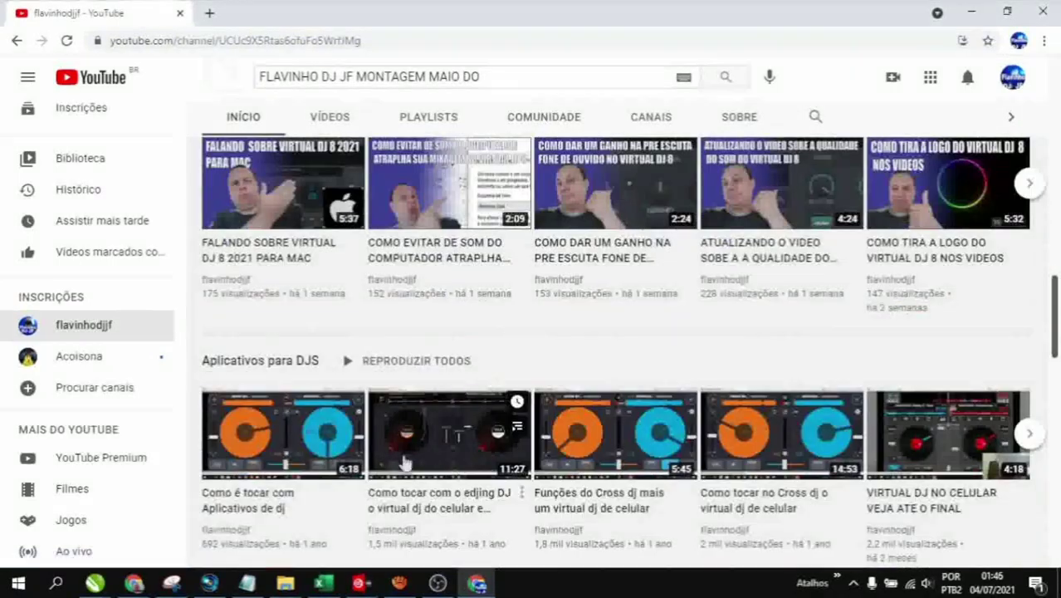
{"action": "scroll", "coordinate": [744, 382], "scroll_direction": "up", "scroll_amount": 8}
{"action": "scroll", "coordinate": [745, 382], "scroll_direction": "up", "scroll_amount": 5}
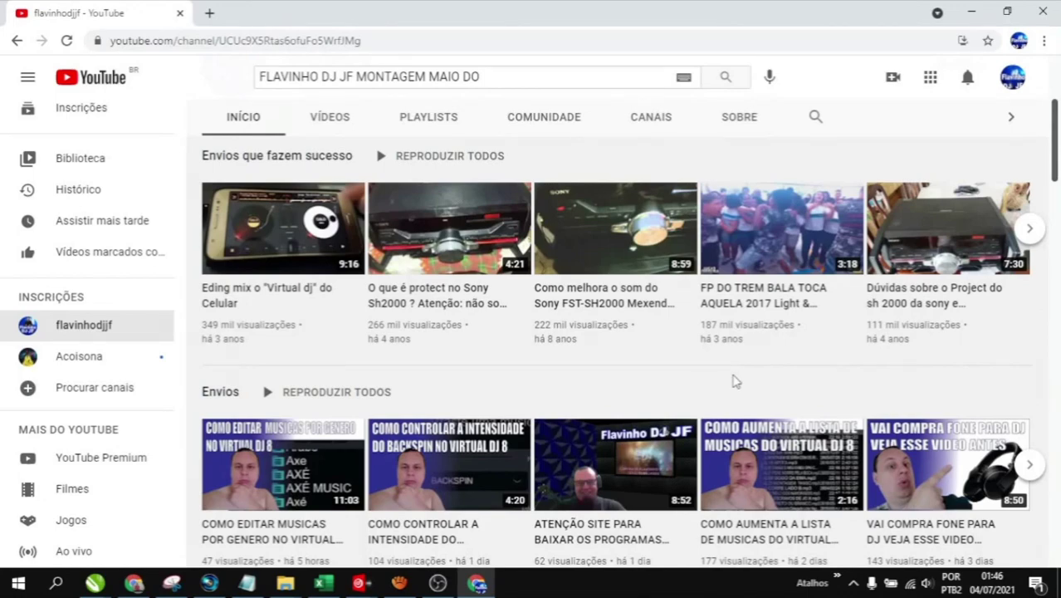
{"action": "scroll", "coordinate": [734, 381], "scroll_direction": "up", "scroll_amount": 3}
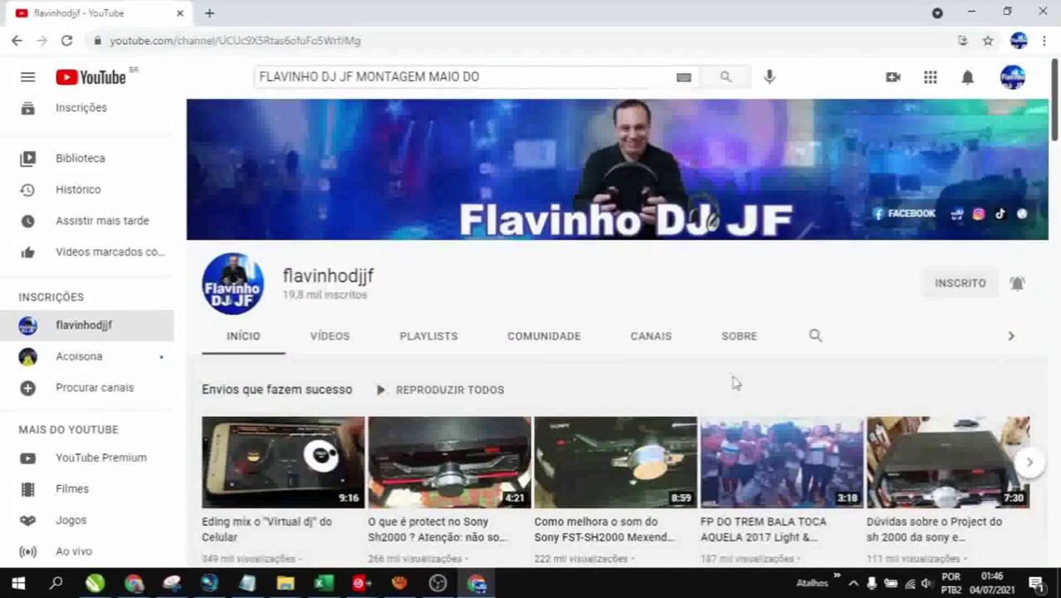